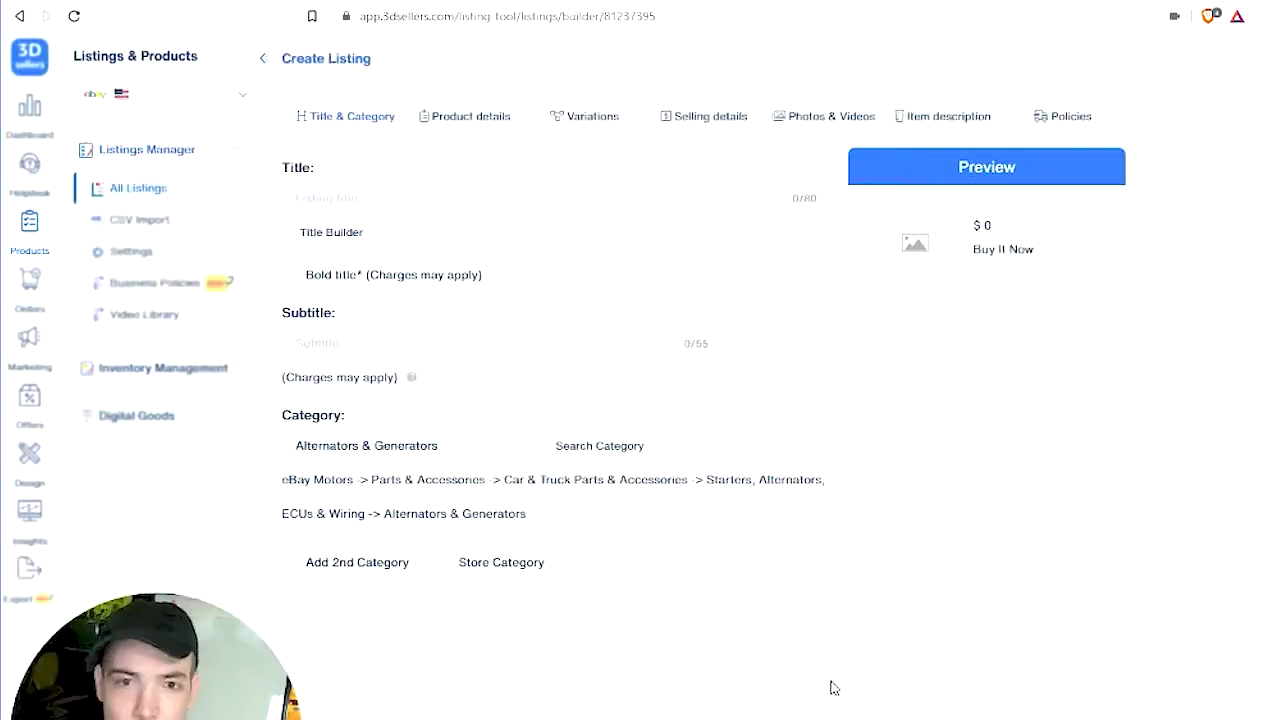
Step: Examine the wording of the example alternator listing's title on eBay, marking the item name and the specifications that follow it
drag(357, 651, 1156, 505)
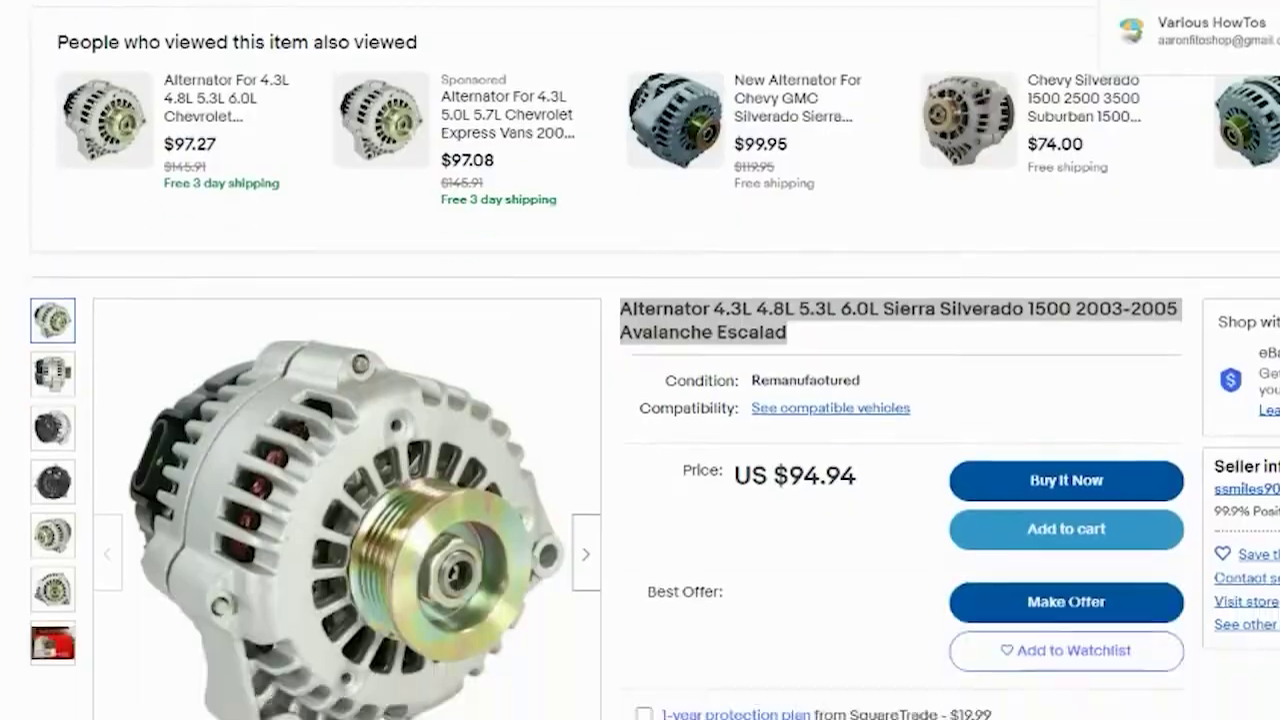
drag(620, 110, 712, 117)
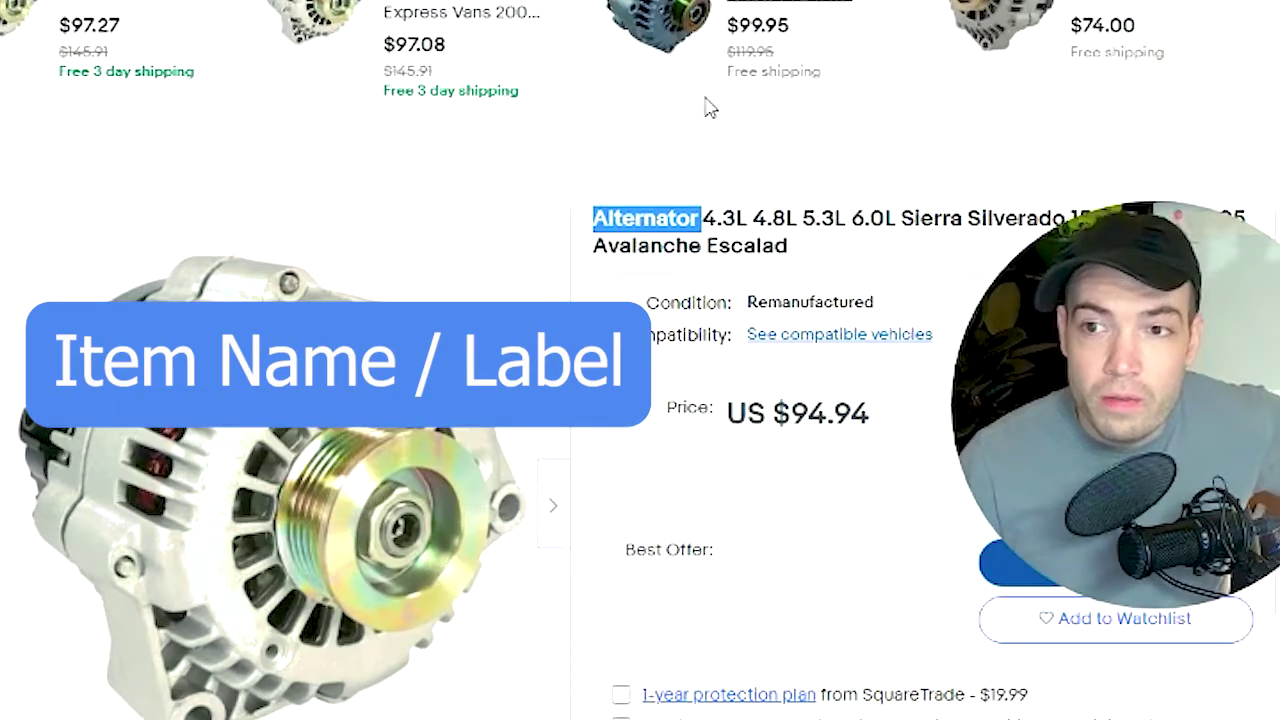
drag(703, 218, 1061, 206)
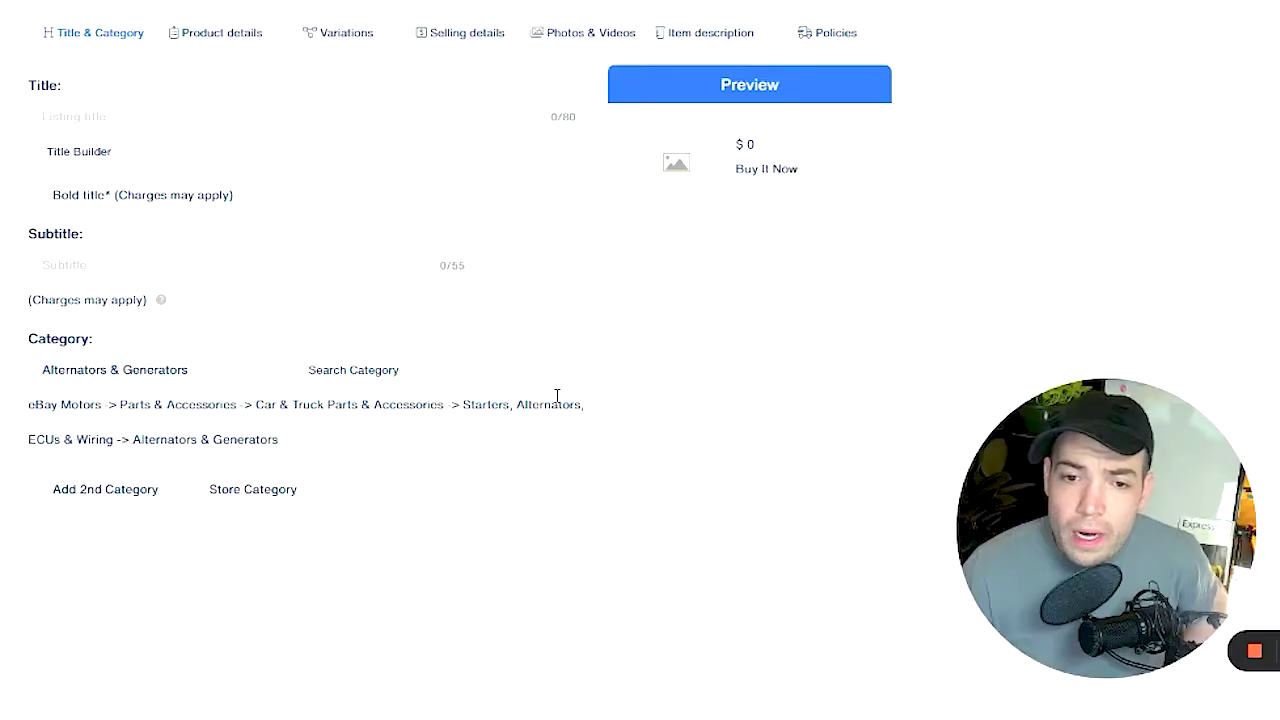
Step: Review the new listing's category path and store category option, and open the eBay site choices in the product details
double_click(100, 404)
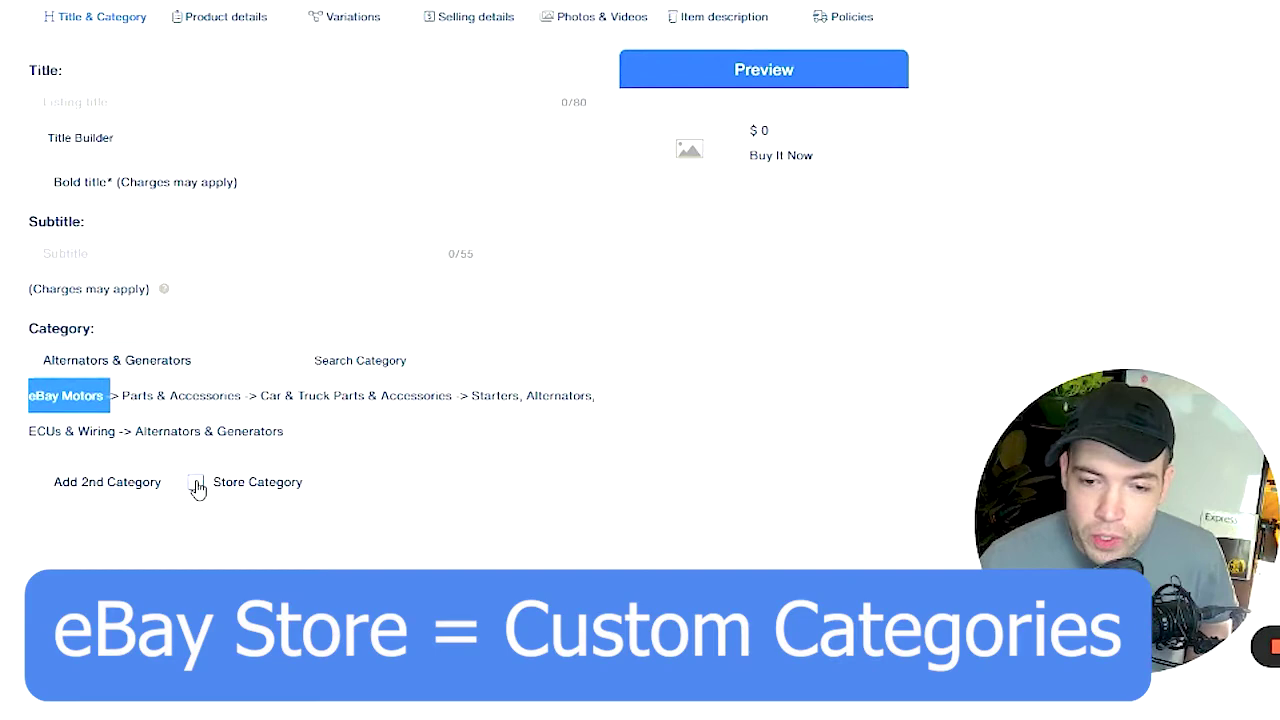
click(271, 496)
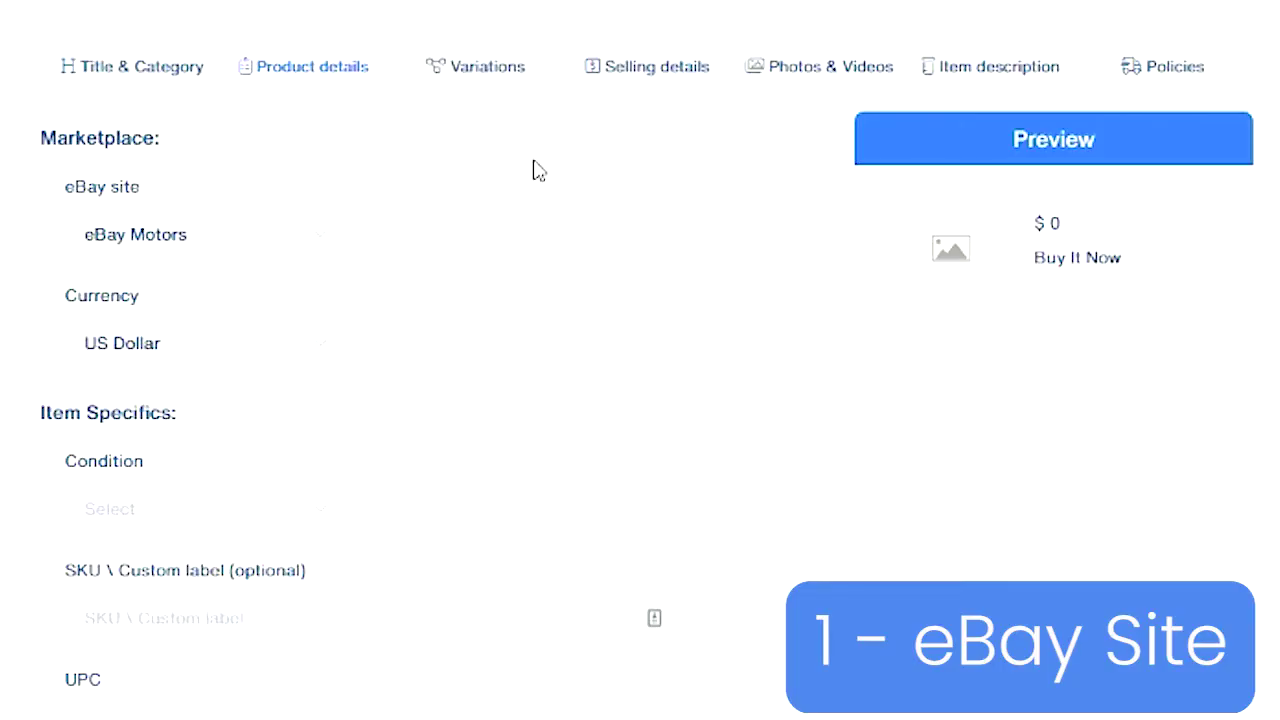
click(257, 232)
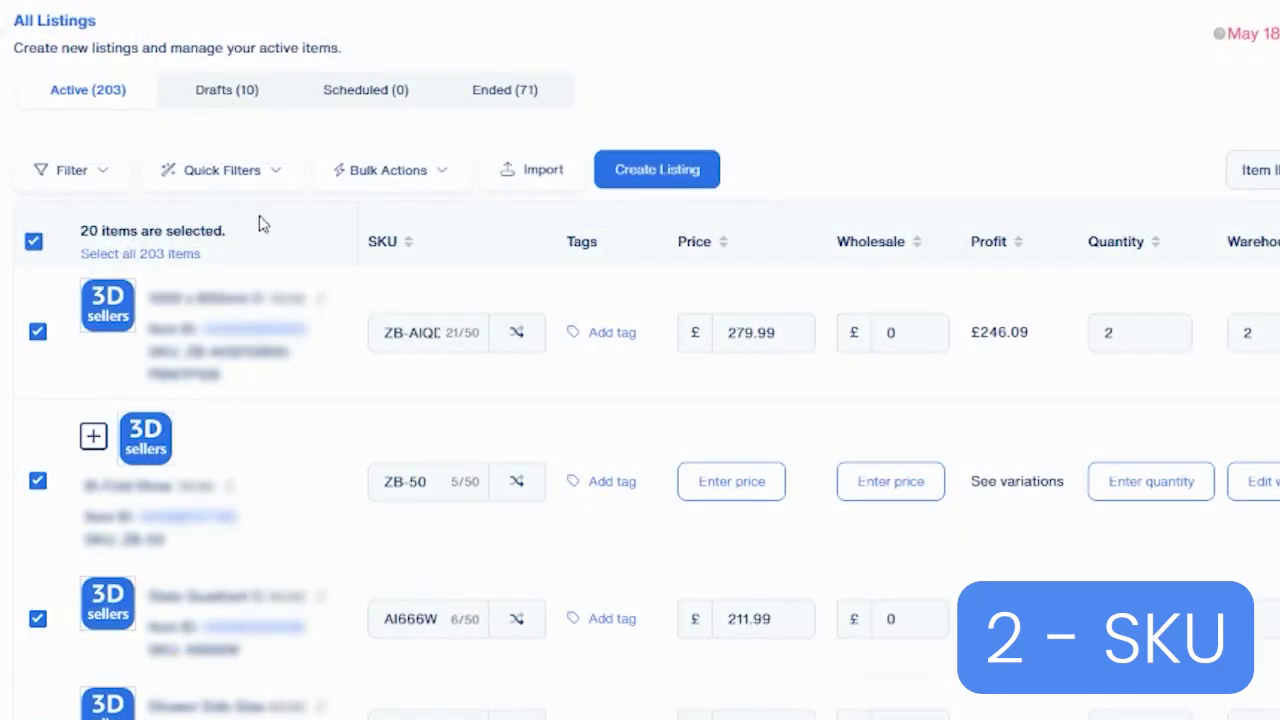
Step: Generate missing SKUs in bulk for the selected active listings
click(368, 176)
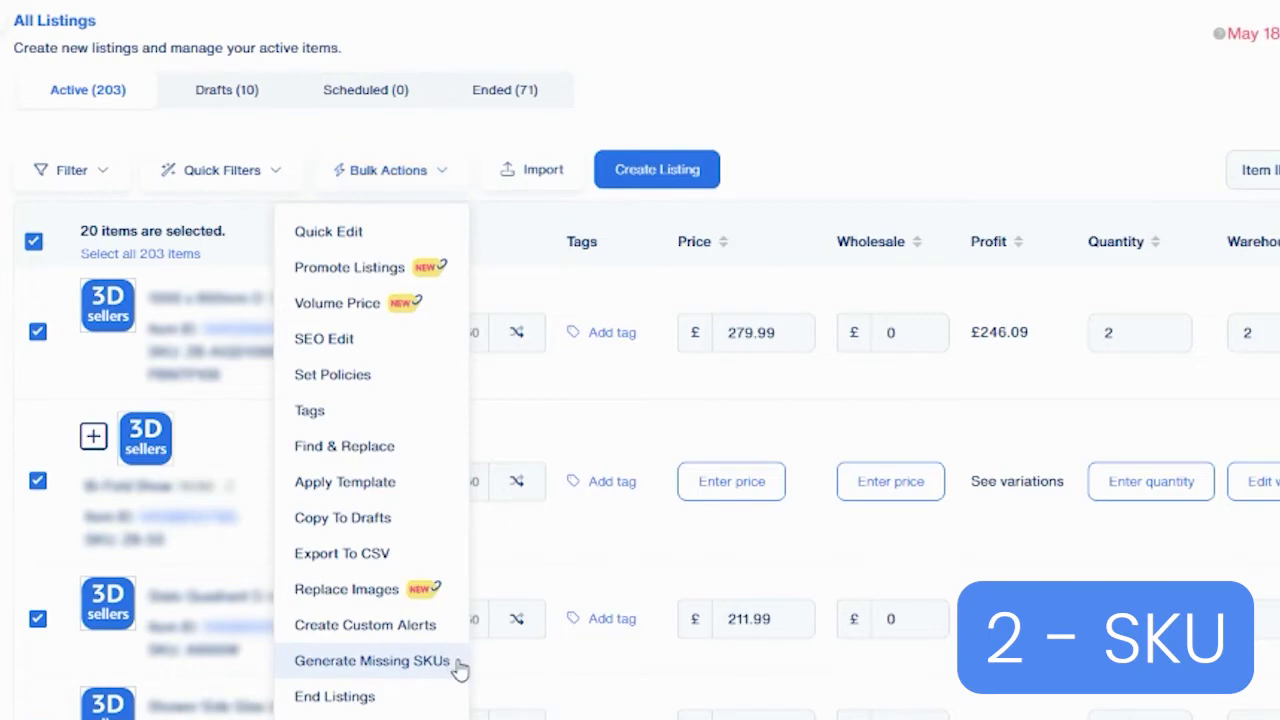
click(372, 661)
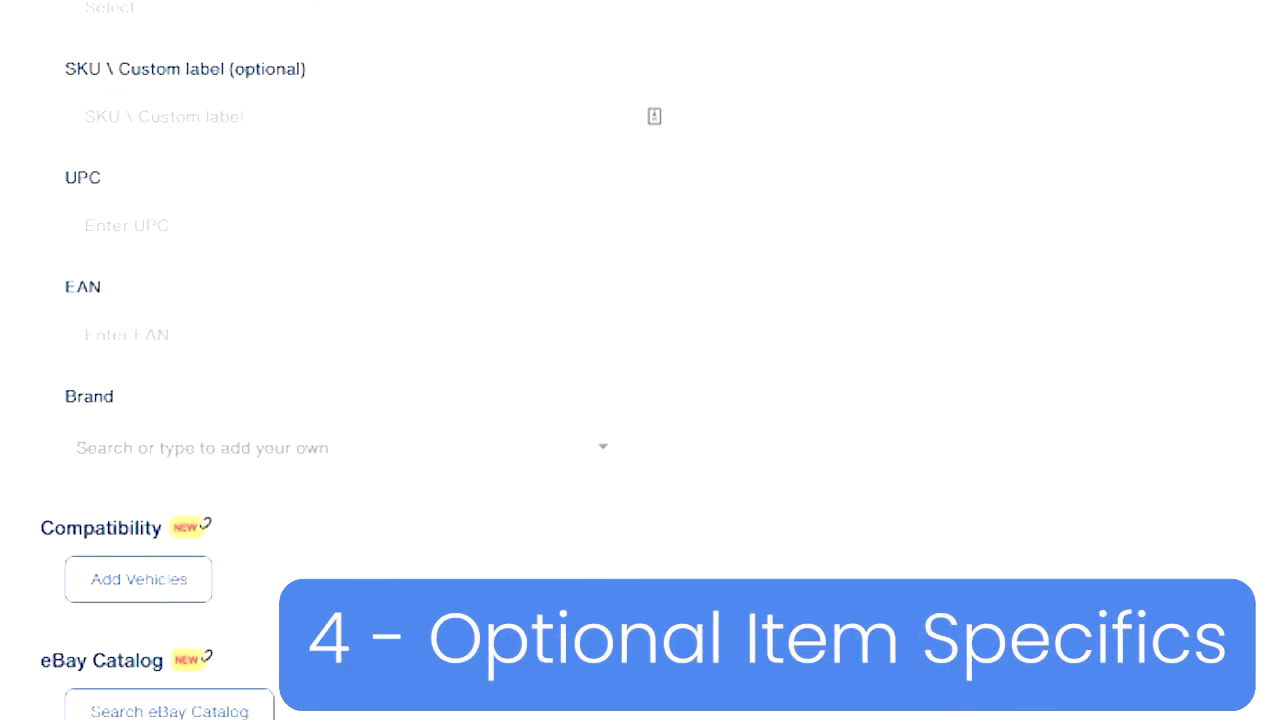
Step: Look through the optional item specifics such as Type, Features, part numbers, Voltage, Amperage and Manufacturer Warranty
scroll(360, 370, down, 7)
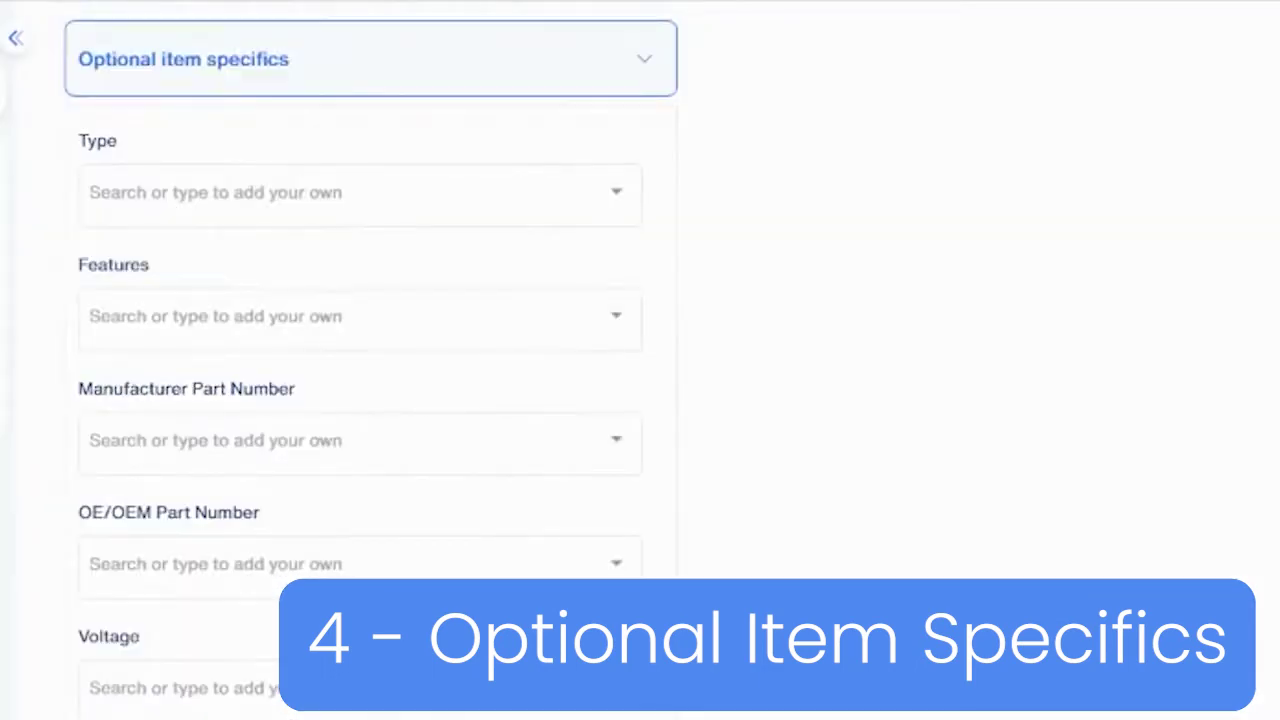
scroll(141, 189, down, 5)
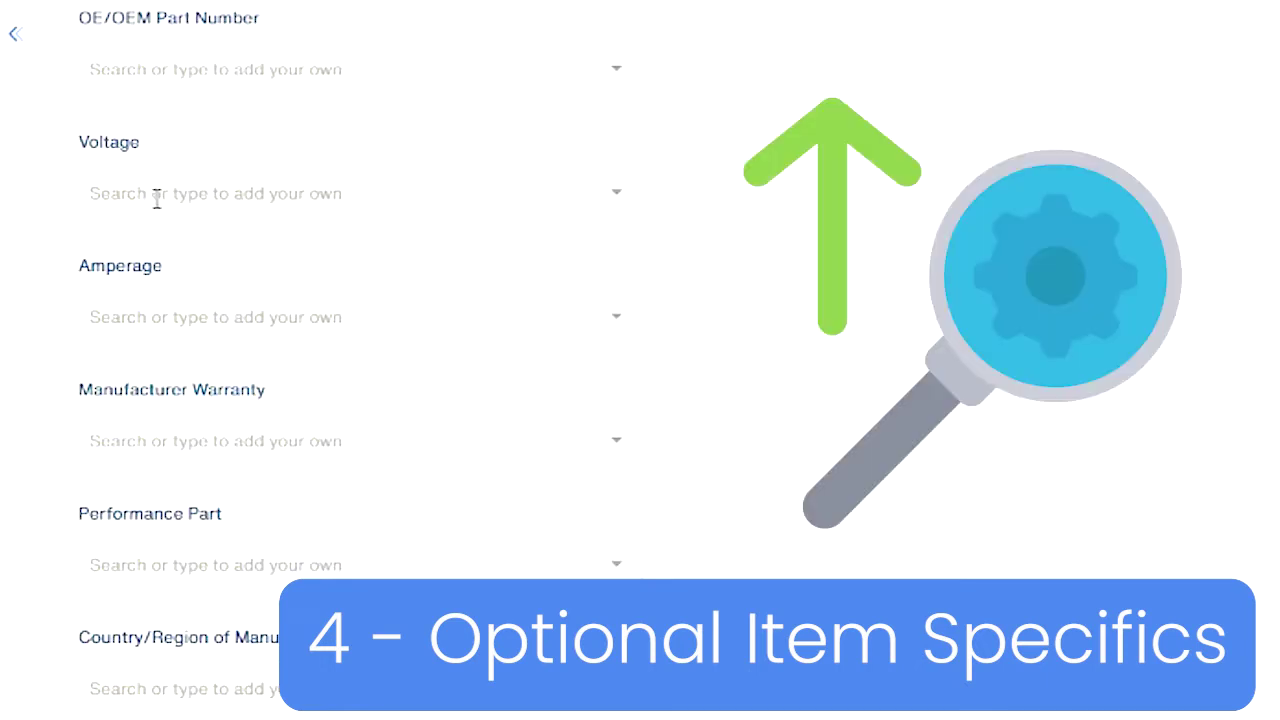
scroll(197, 686, down, 5)
scroll(226, 361, up, 3)
scroll(218, 322, down, 5)
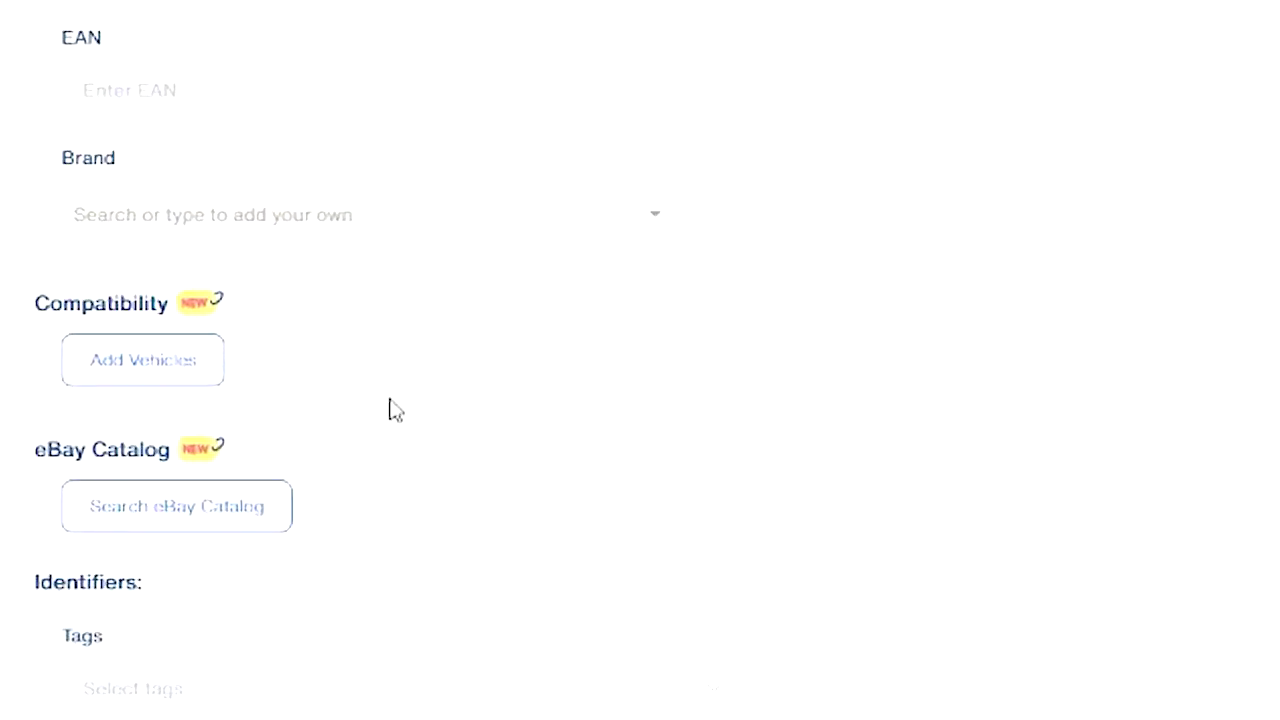
click(205, 370)
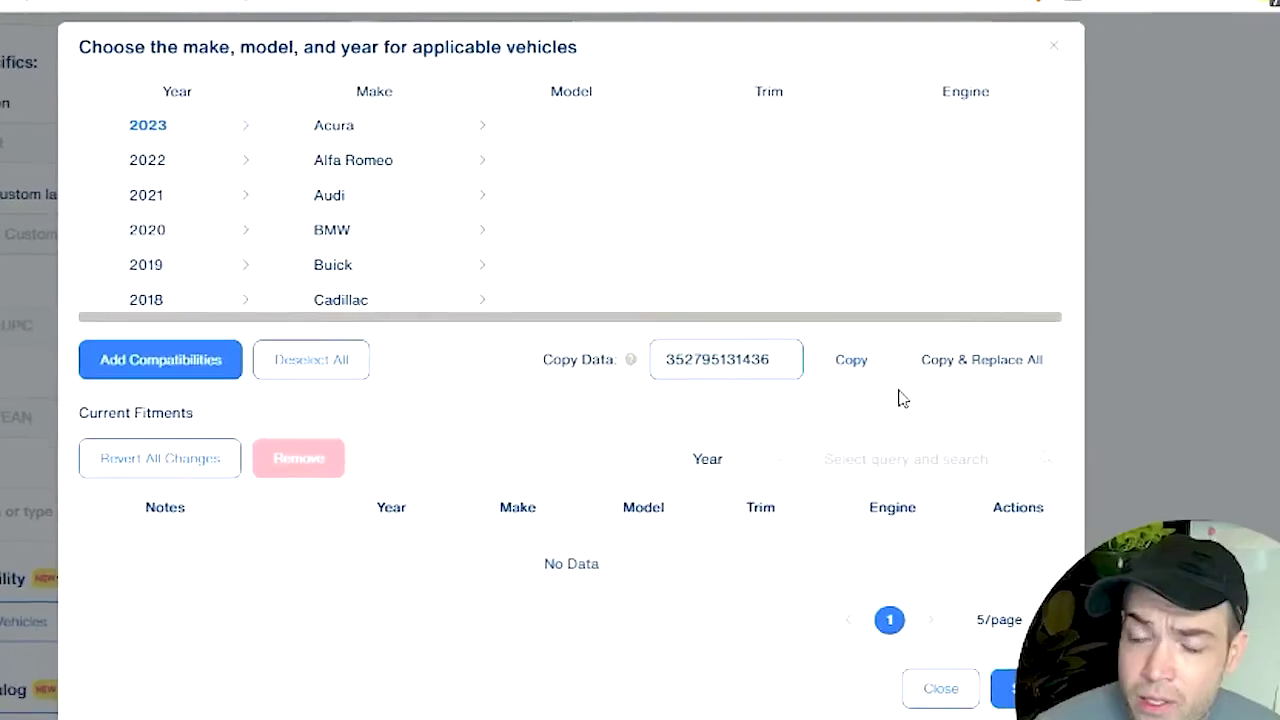
click(980, 360)
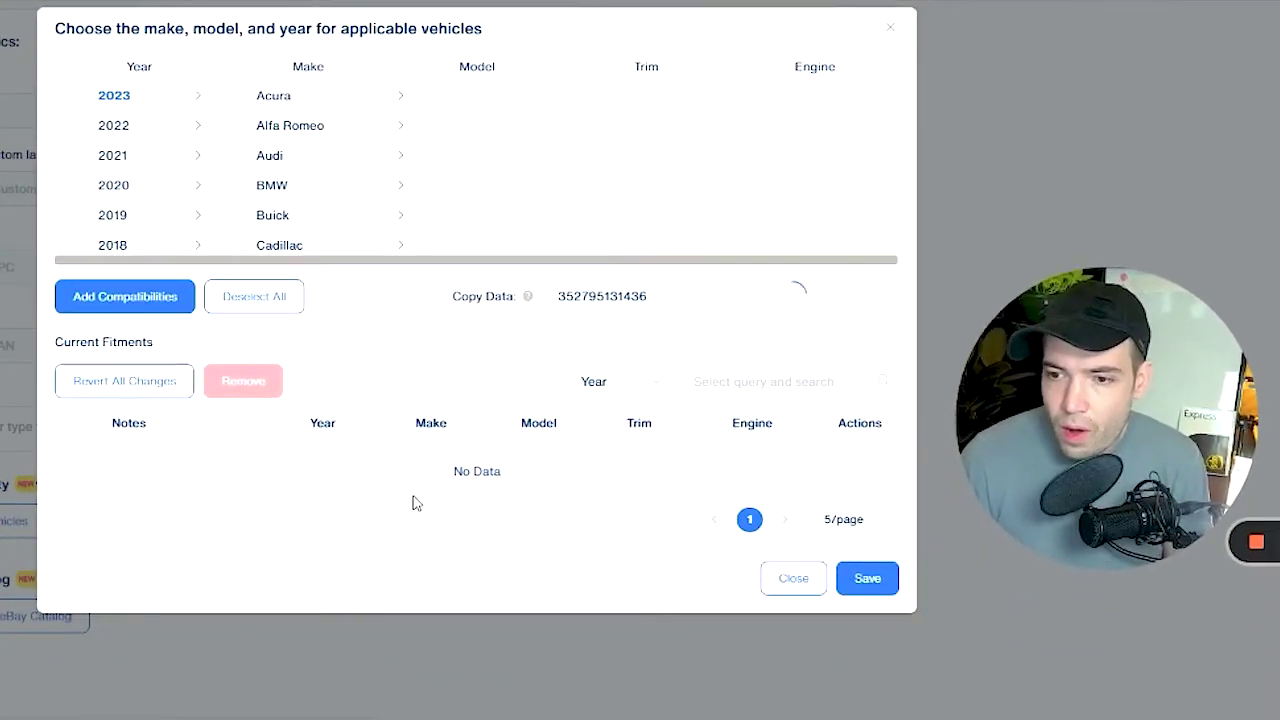
scroll(460, 349, down, 5)
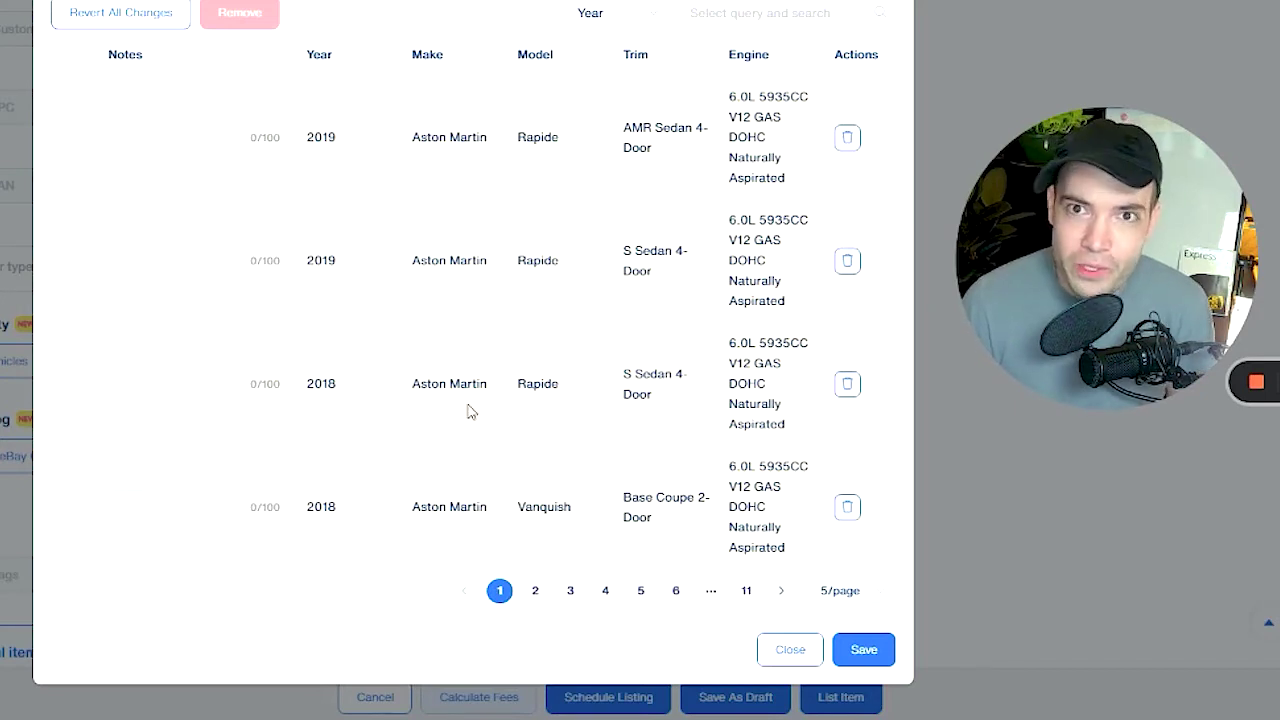
scroll(537, 191, up, 2)
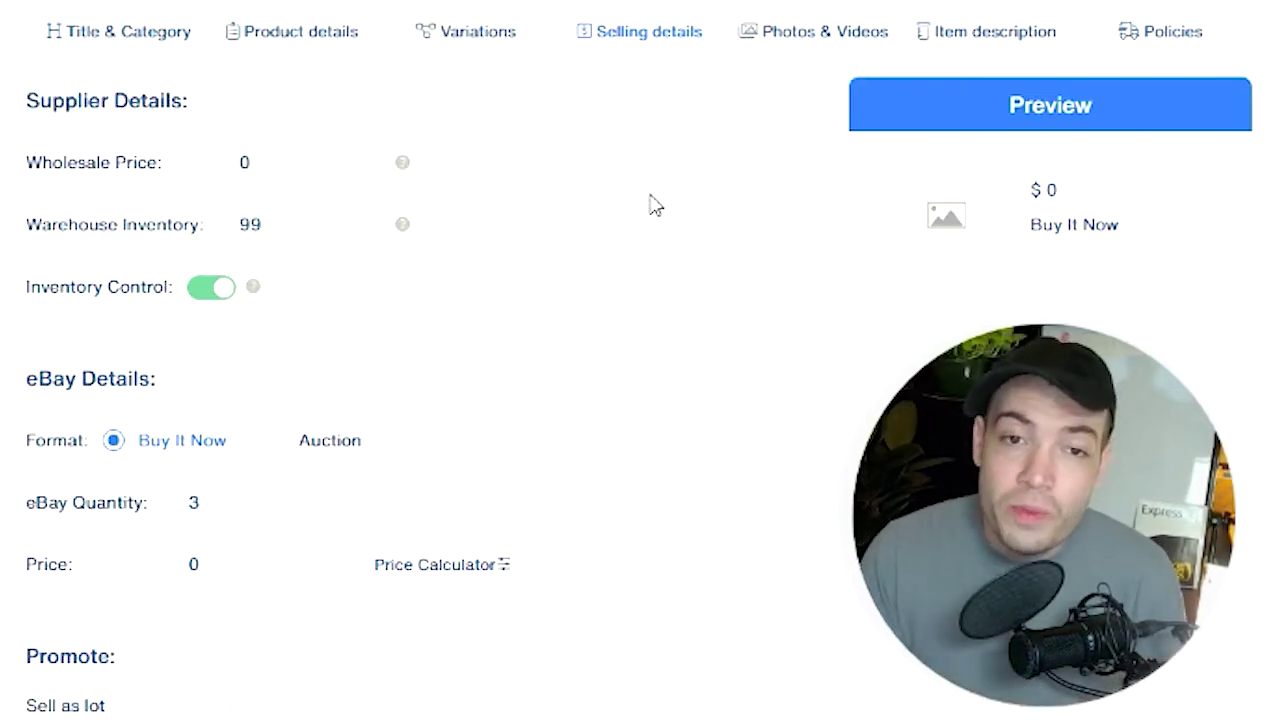
Step: Set the wholesale price of the £5.98 listing to 0.21 and apply the changes to the edited listings
click(322, 143)
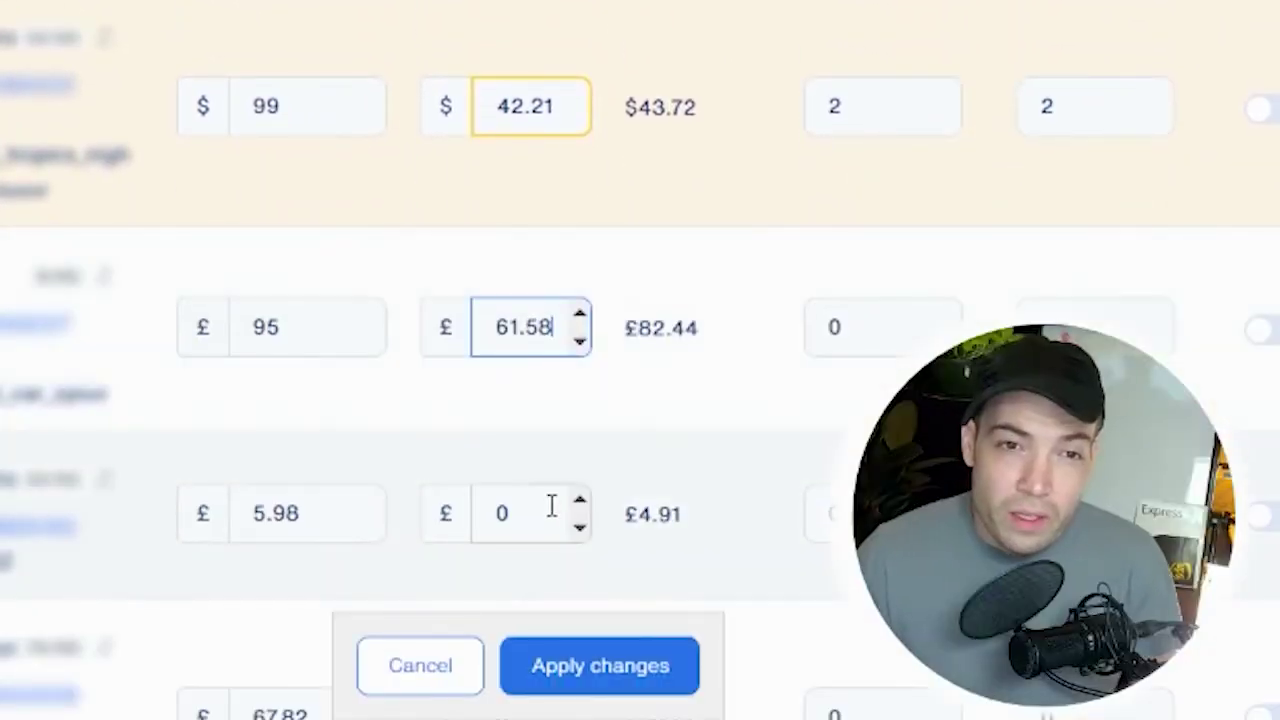
click(551, 506)
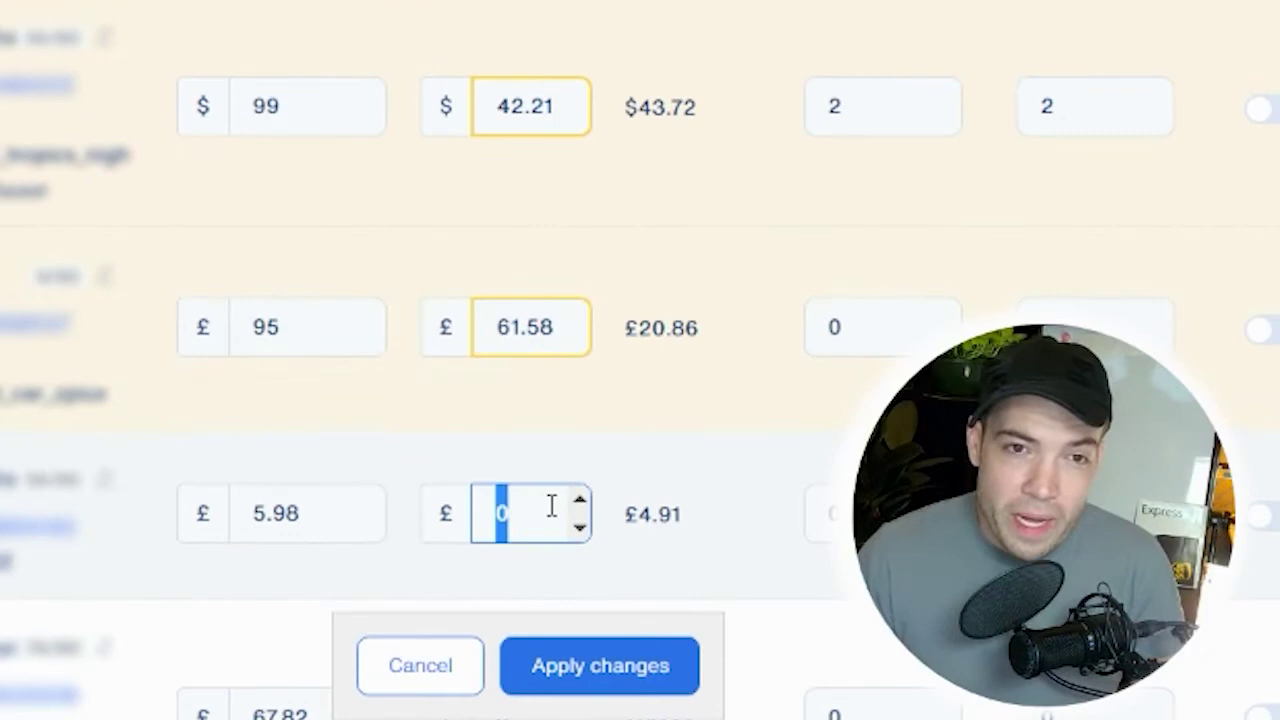
text(0.21)
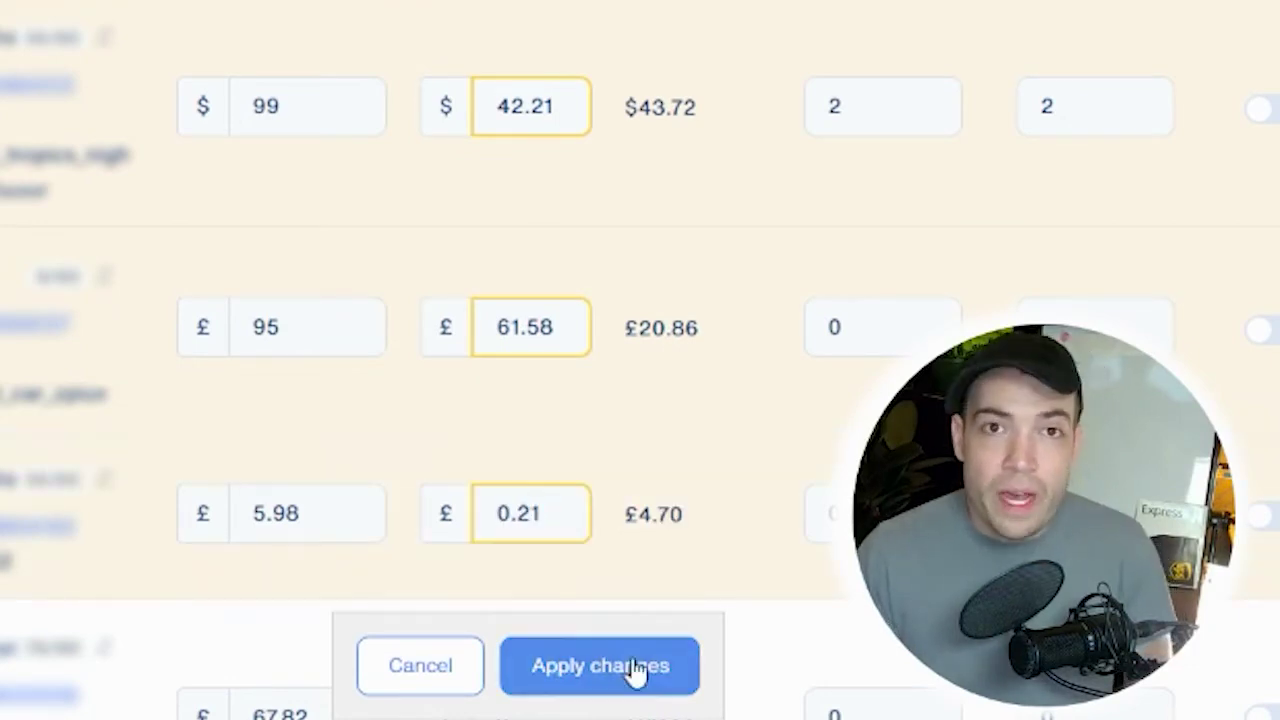
click(632, 671)
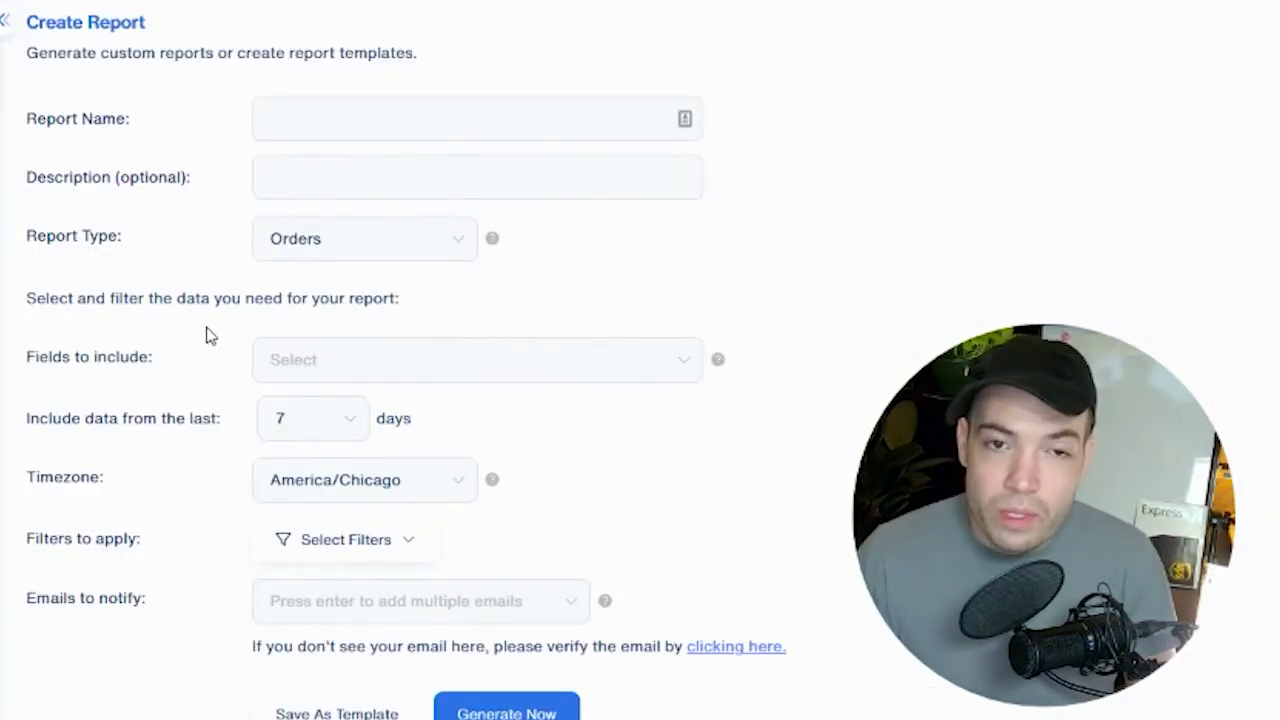
Step: Add the order_profit field to the Orders report and search its available fields for "whole"
click(388, 361)
text(prof)
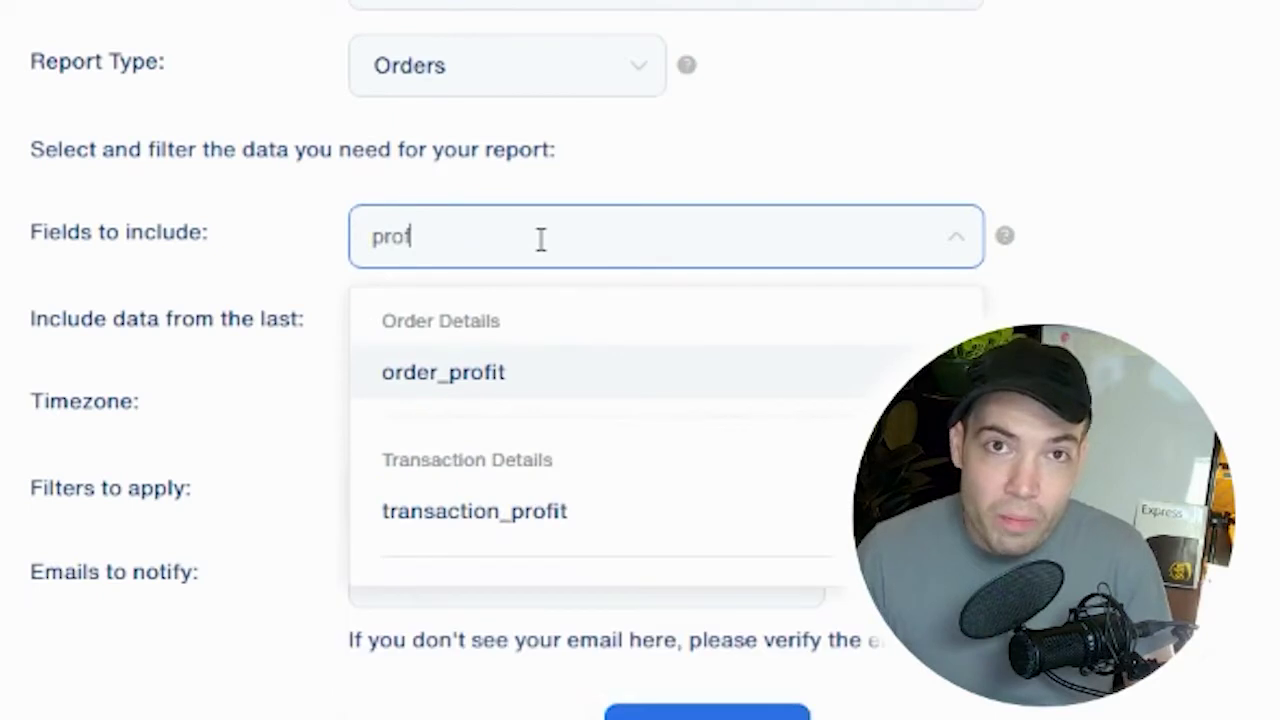
click(612, 383)
text(whole)
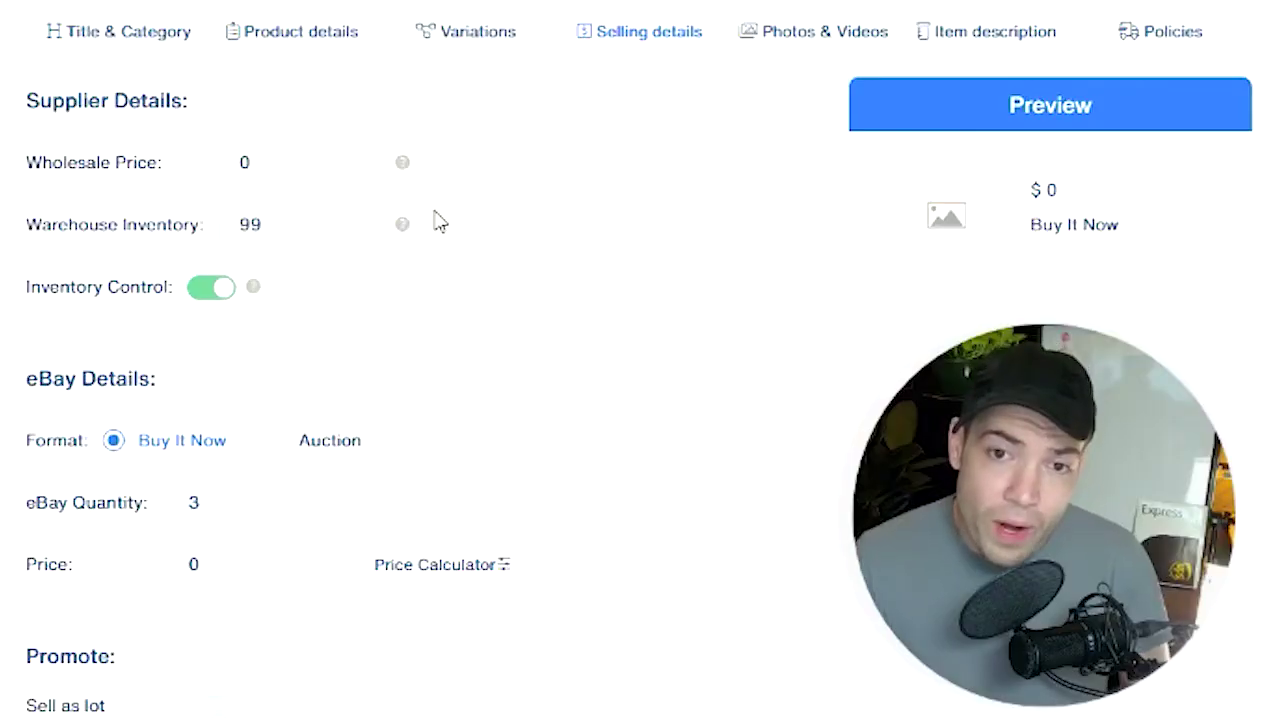
Step: Raise the warehouse inventory by one and return it to 99
click(375, 216)
click(376, 236)
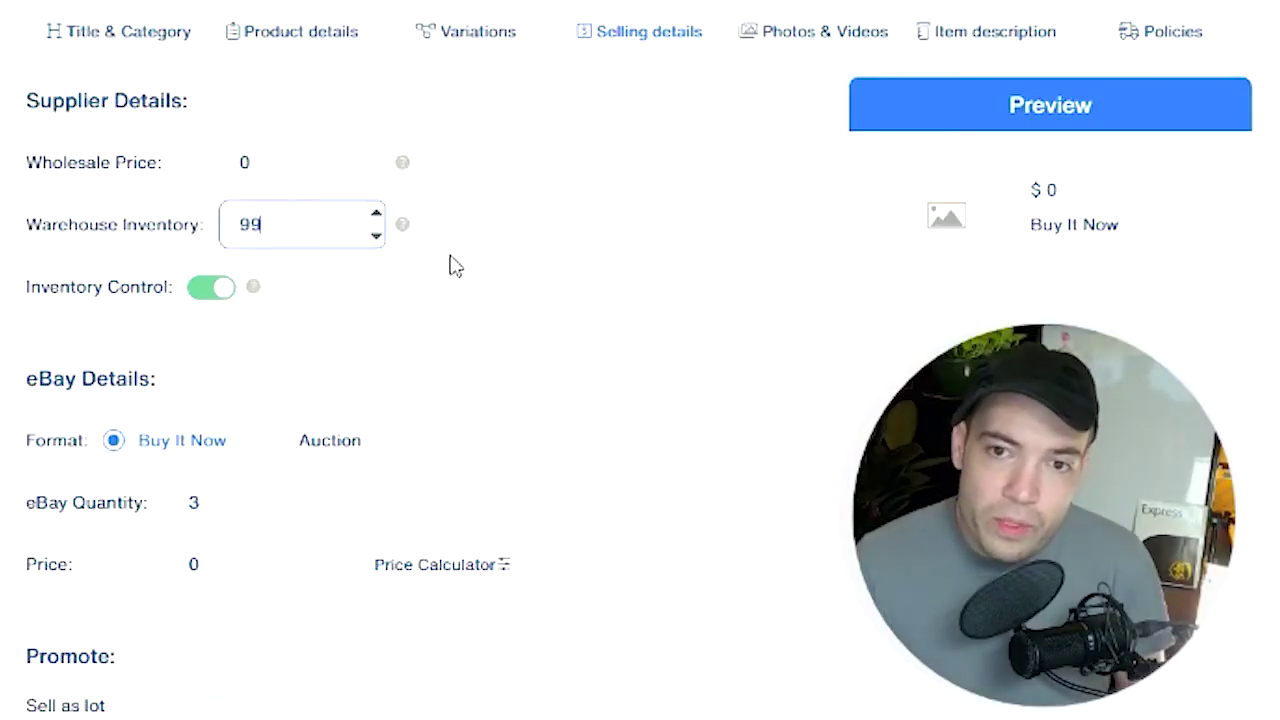
click(452, 264)
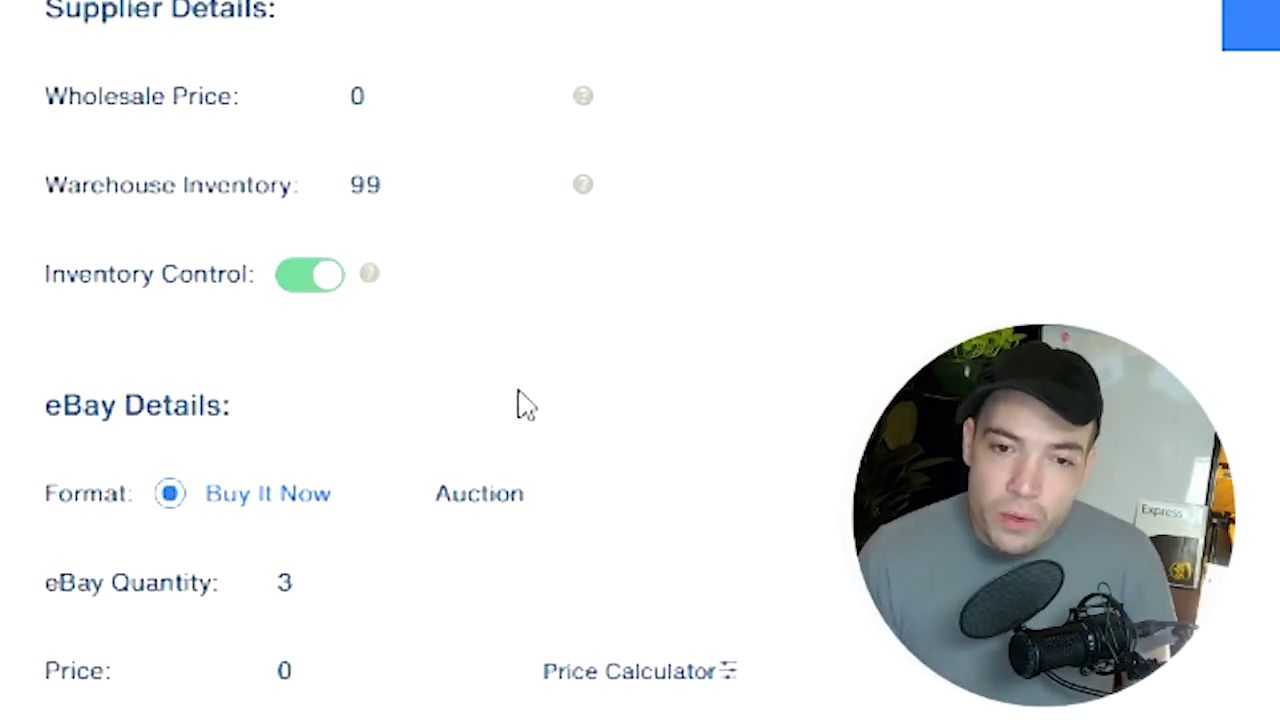
Step: Highlight the eBay quantity, and switch inventory control off and back on
click(342, 593)
drag(334, 583, 266, 583)
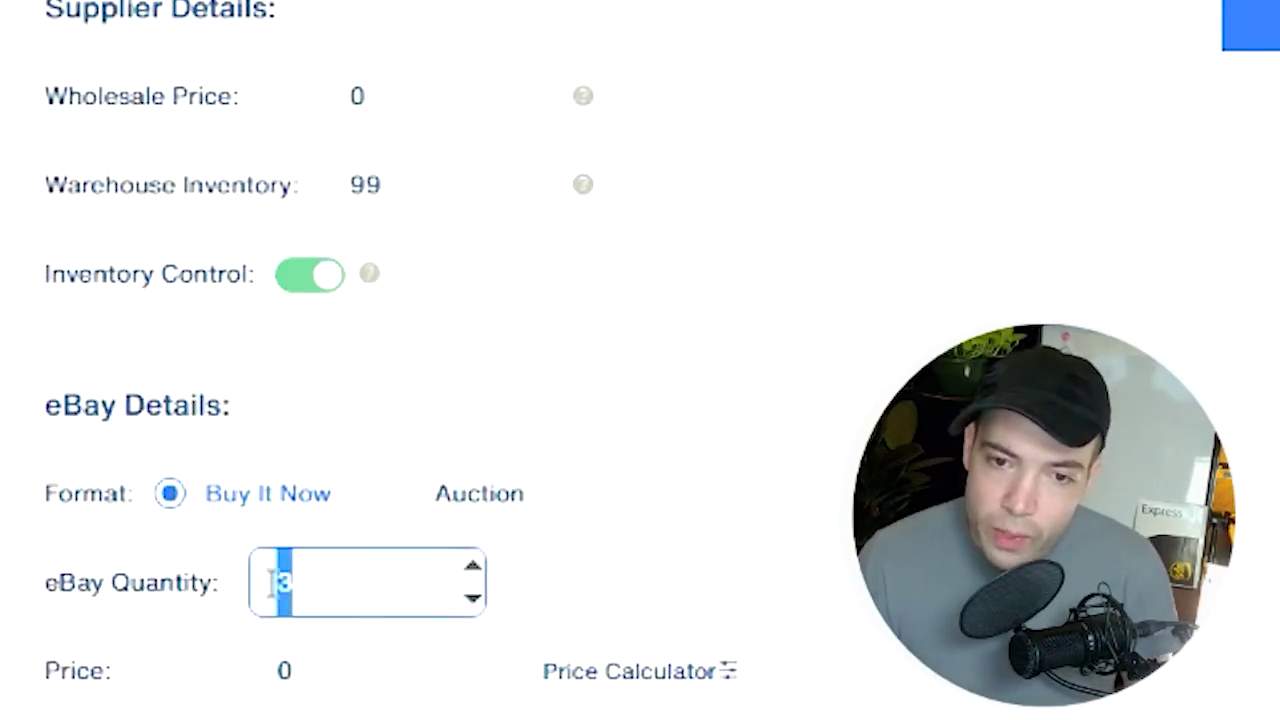
click(297, 286)
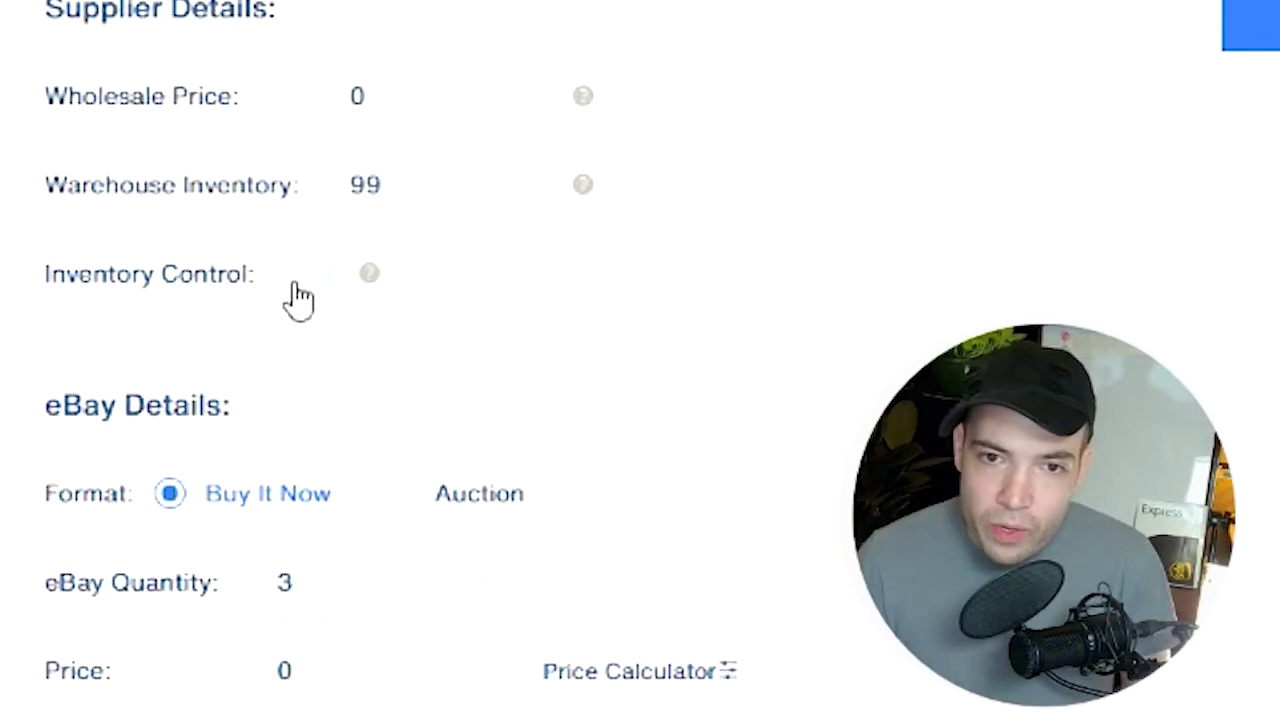
click(335, 285)
Step: Lower the eBay quantity by one and restore it to 3
click(394, 583)
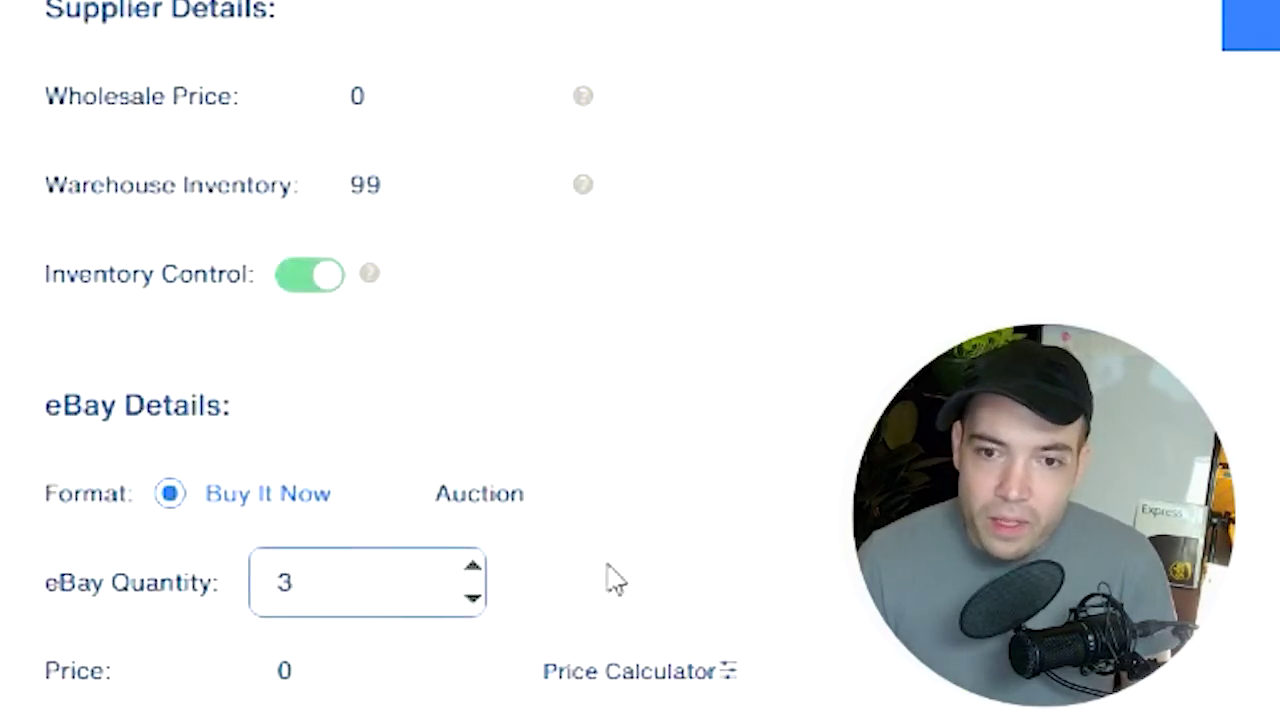
click(472, 597)
click(472, 566)
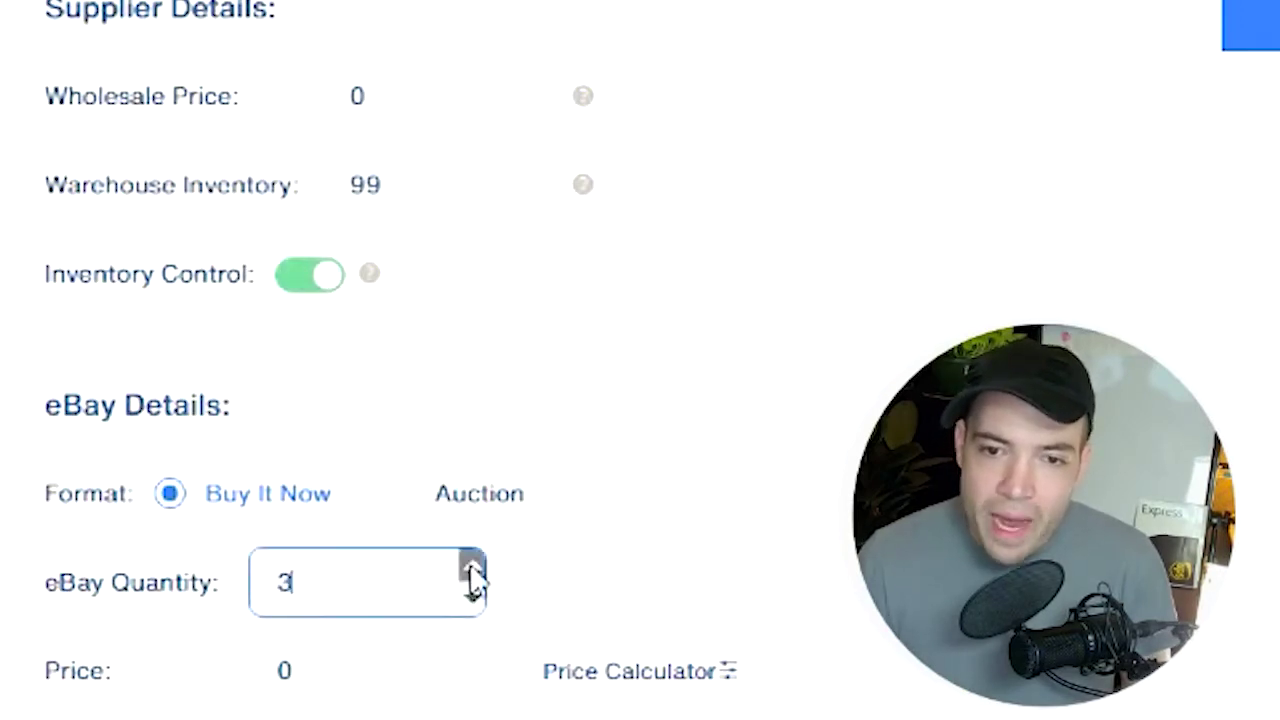
Step: Set the listing's warehouse inventory to 98
click(545, 201)
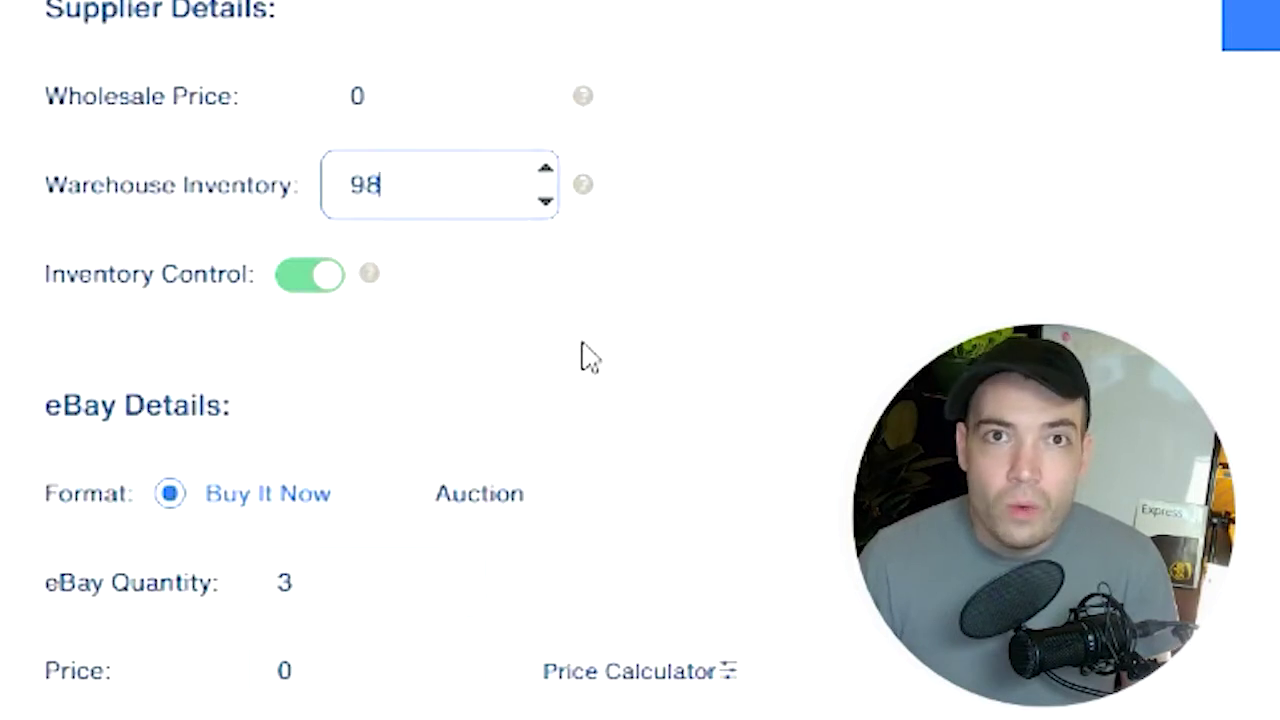
click(480, 474)
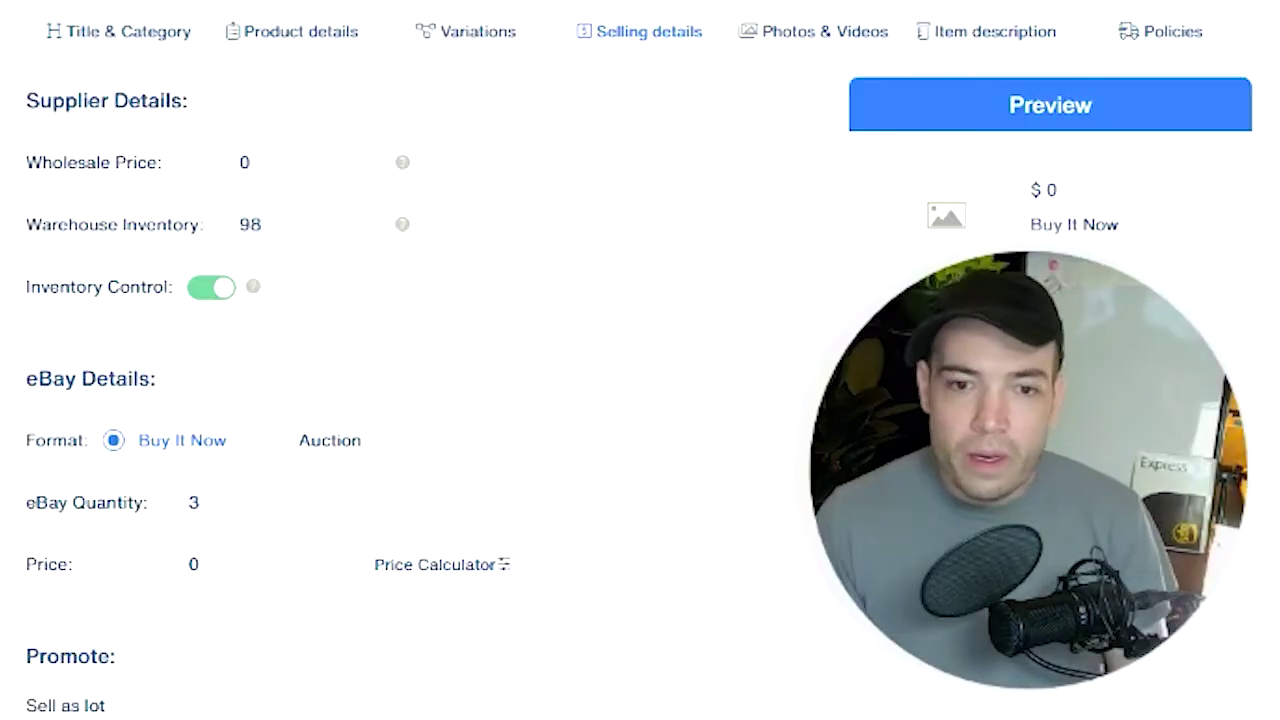
click(248, 224)
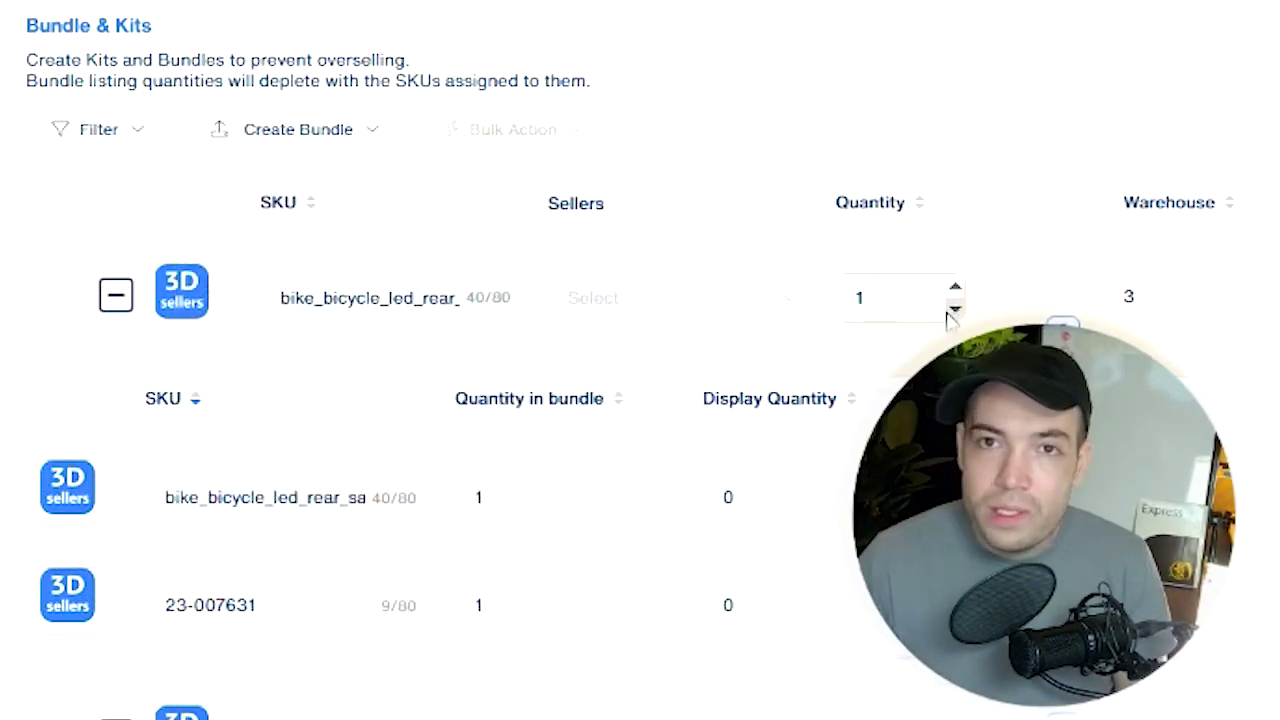
Step: Examine the bike light bundle's quantity and SKU together with the SKUs of the two items assigned to it
click(952, 310)
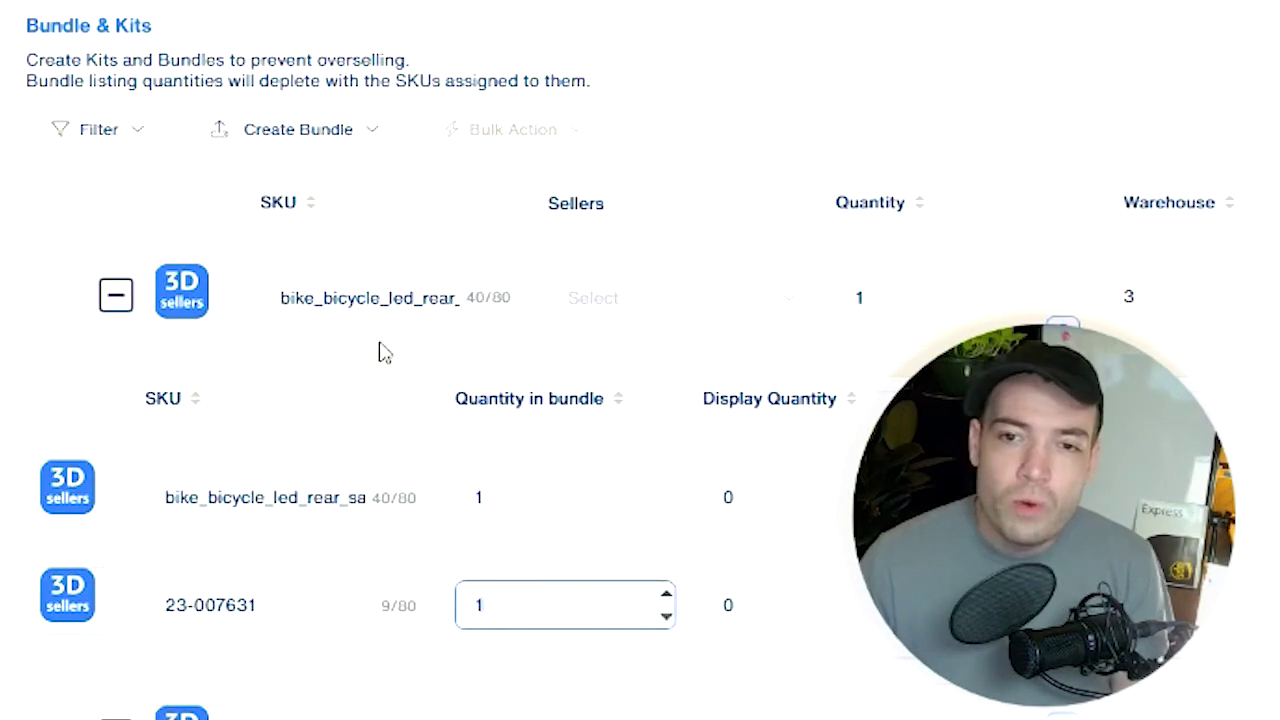
double_click(381, 297)
click(323, 497)
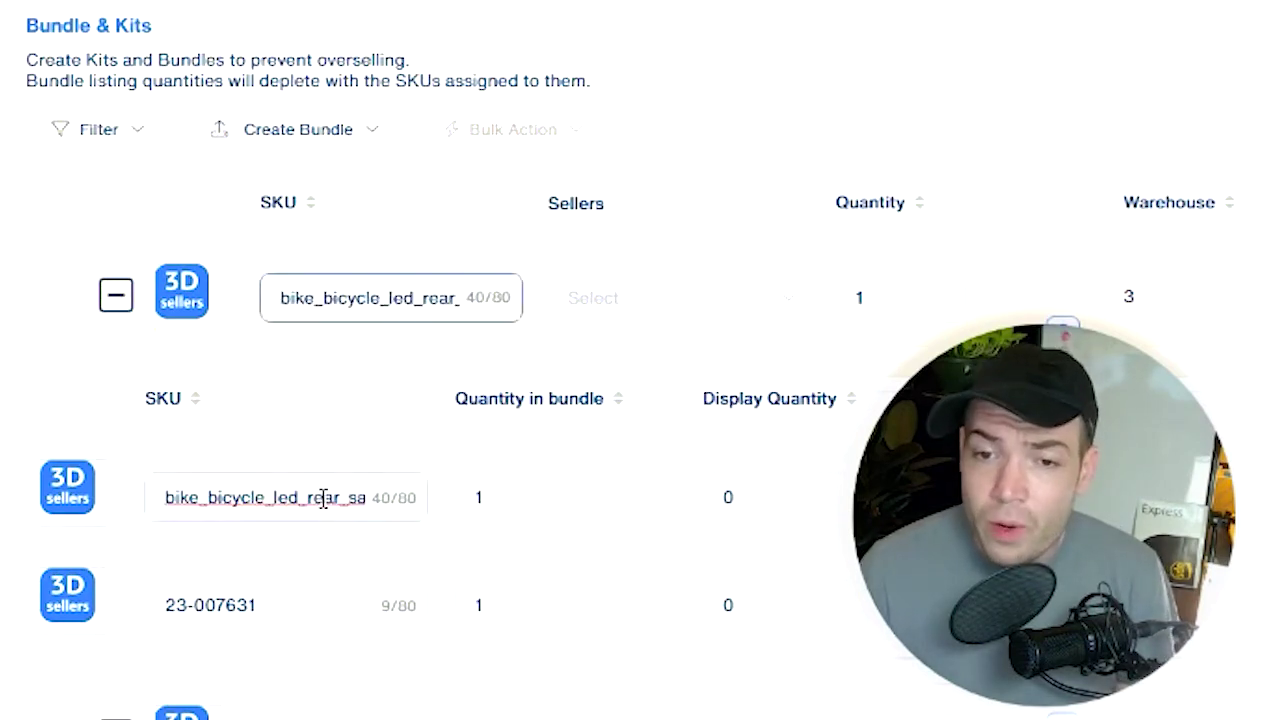
drag(298, 604, 258, 566)
drag(300, 497, 261, 491)
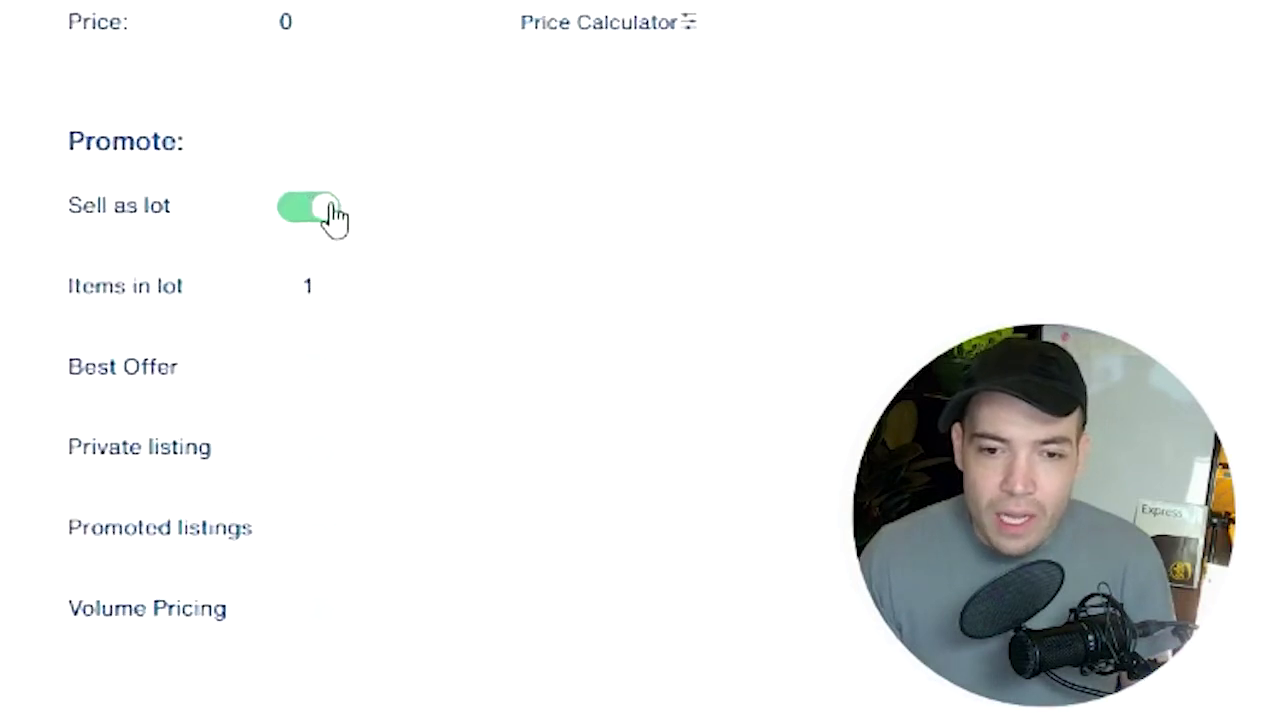
Step: Set the number of items in the lot to 5 for the listing sold as a lot
drag(408, 285, 378, 292)
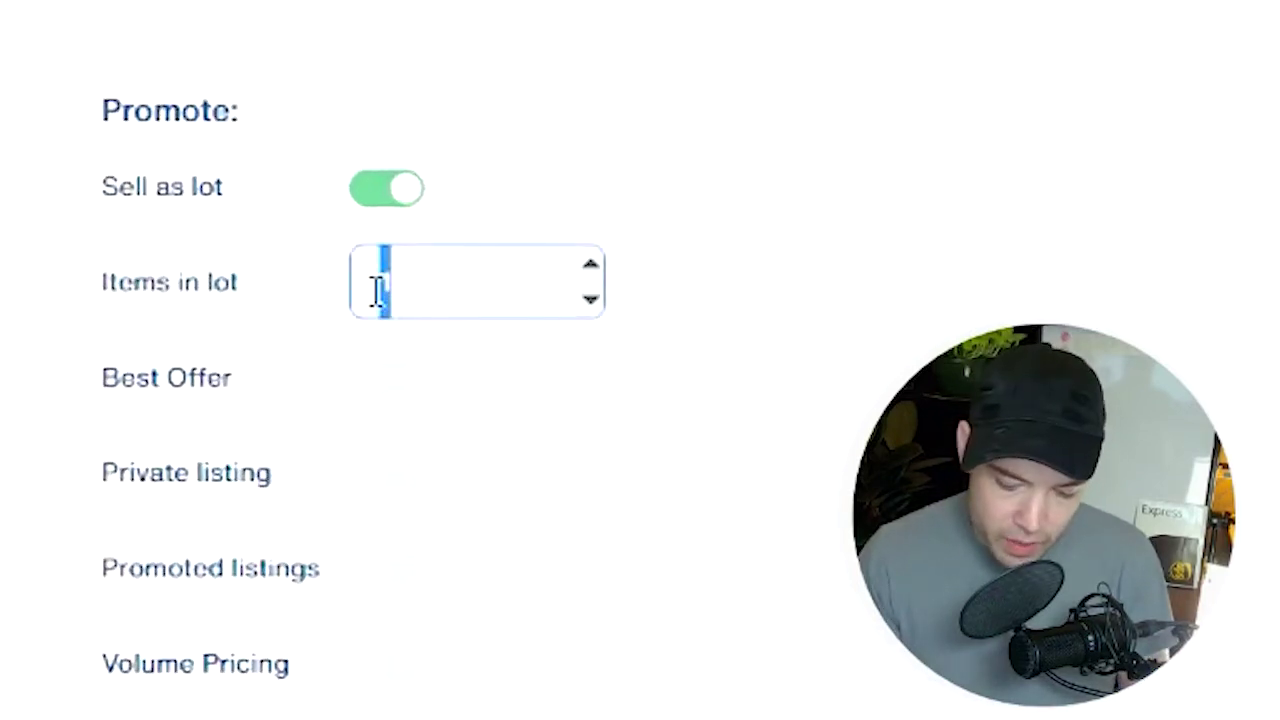
text(2)
drag(451, 263, 366, 277)
text(5)
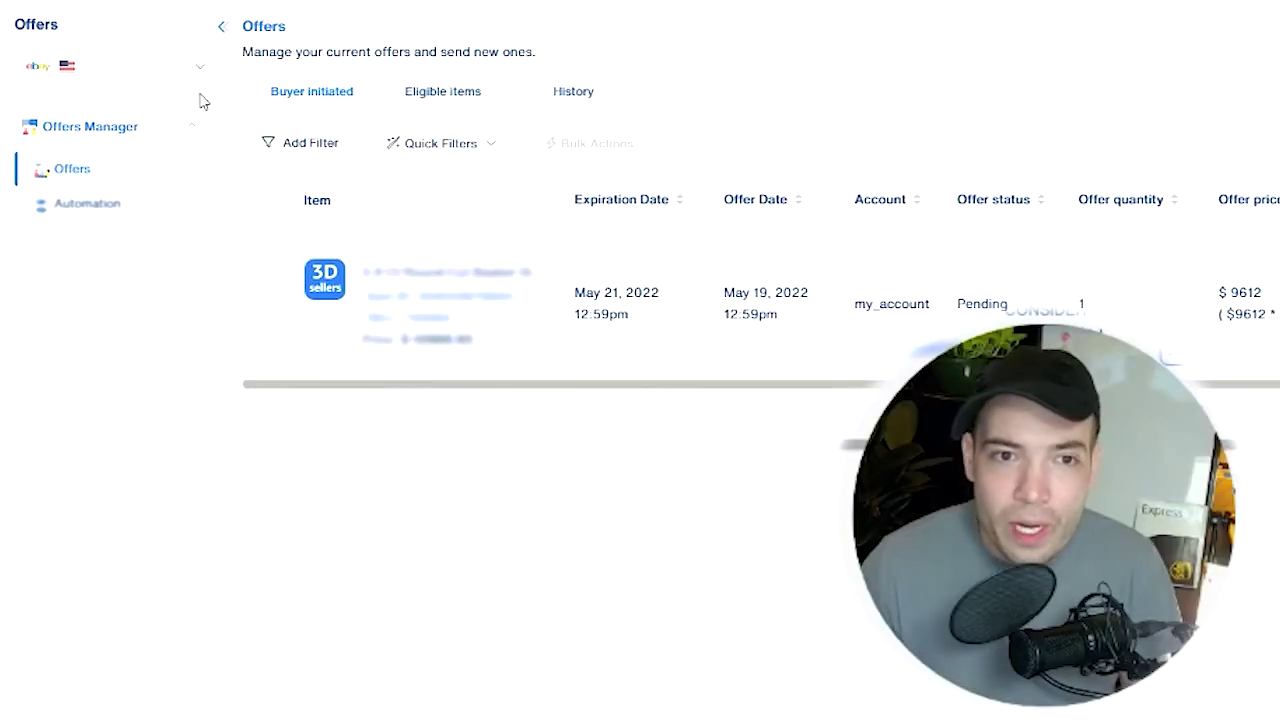
Step: Open the automation section of the offers manager
click(87, 203)
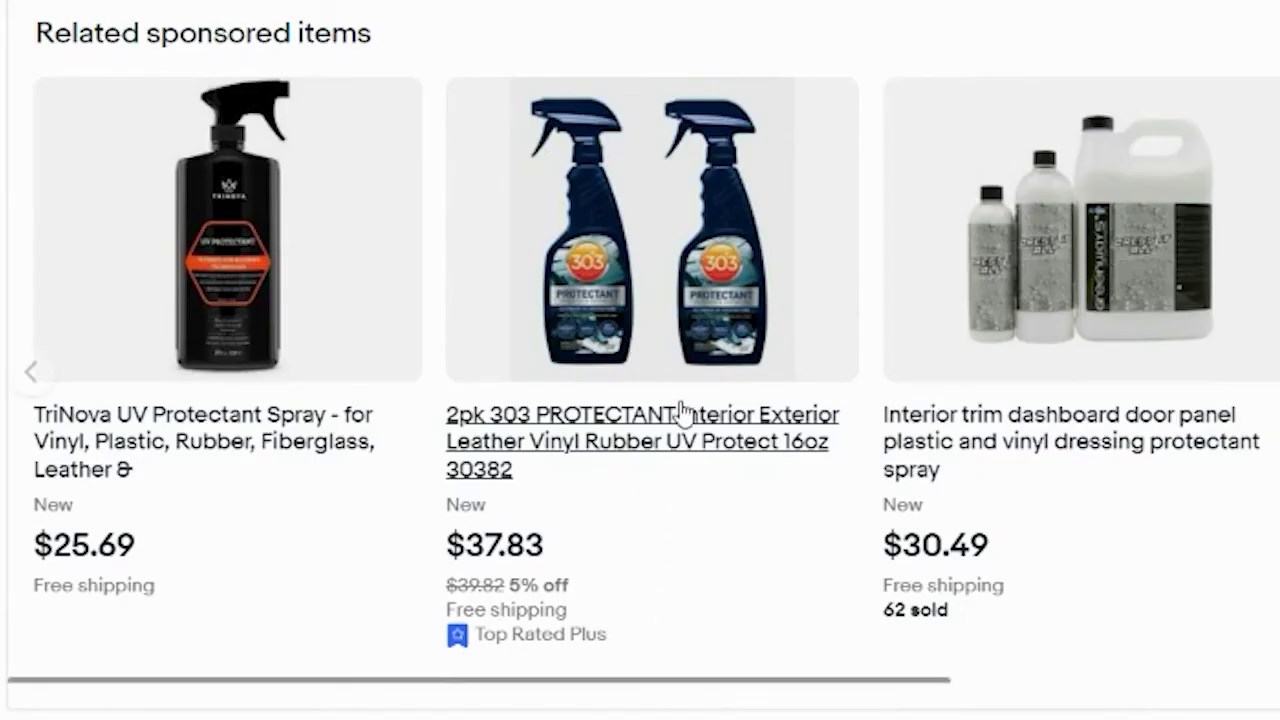
Step: Open the 2pk 303 Protectant listing on eBay to view its bulk savings options
click(678, 408)
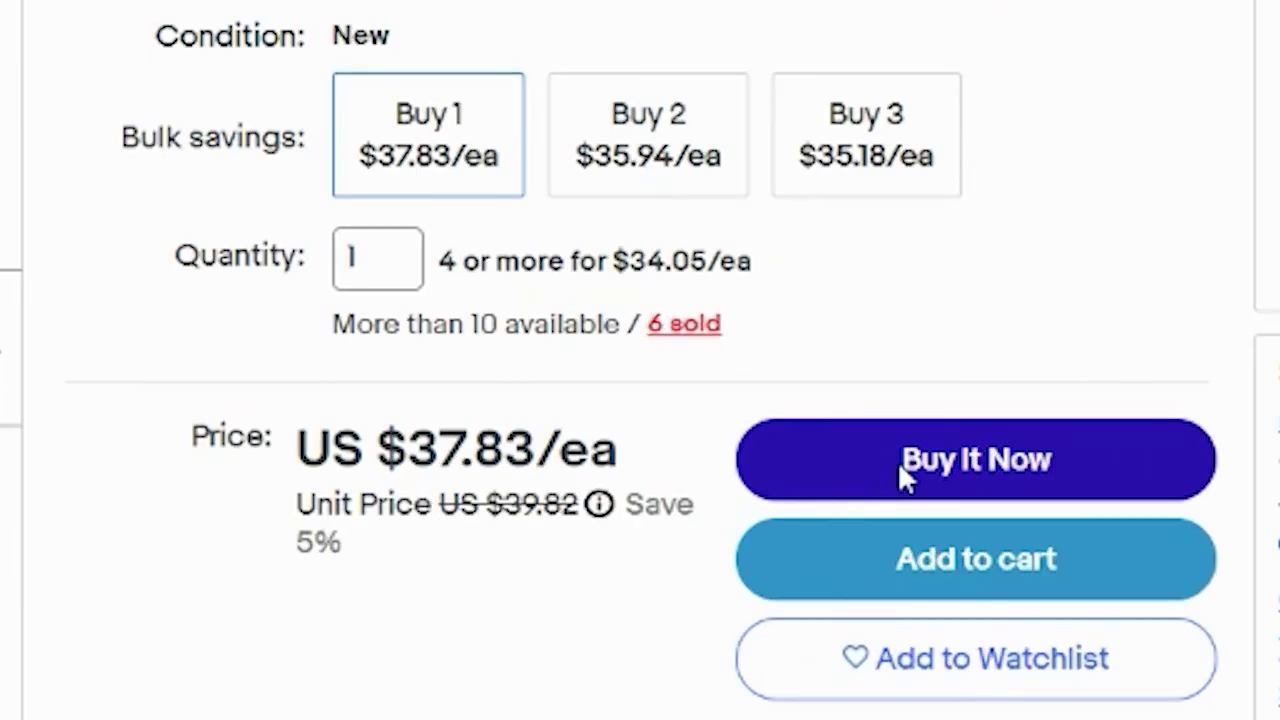